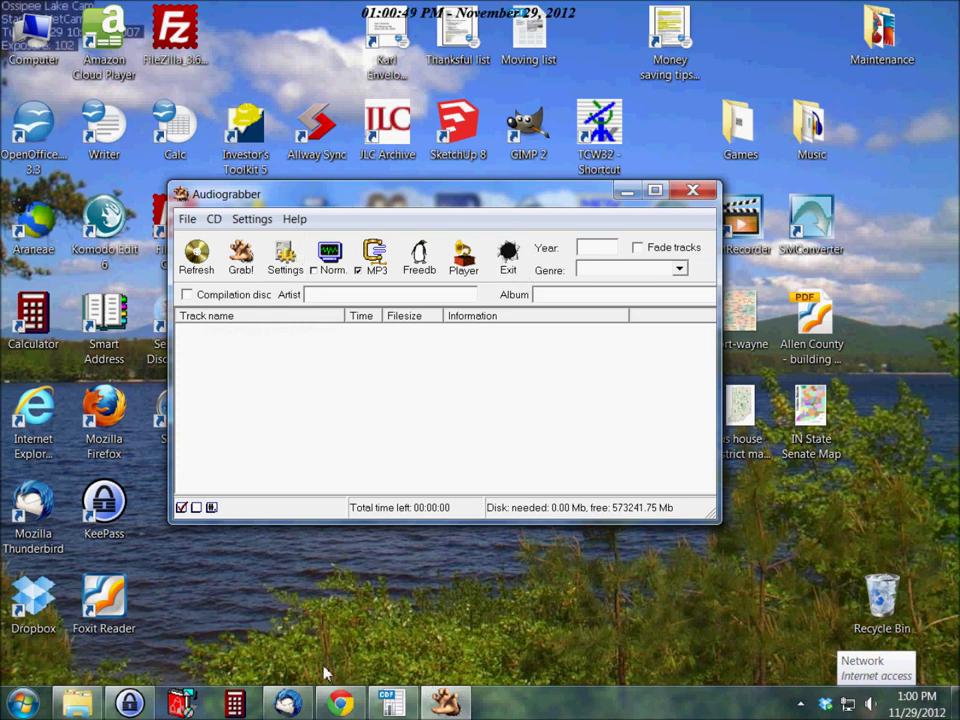
Switch to Chrome, view the download page of the Audiograbber website, and minimize the browser
click(342, 703)
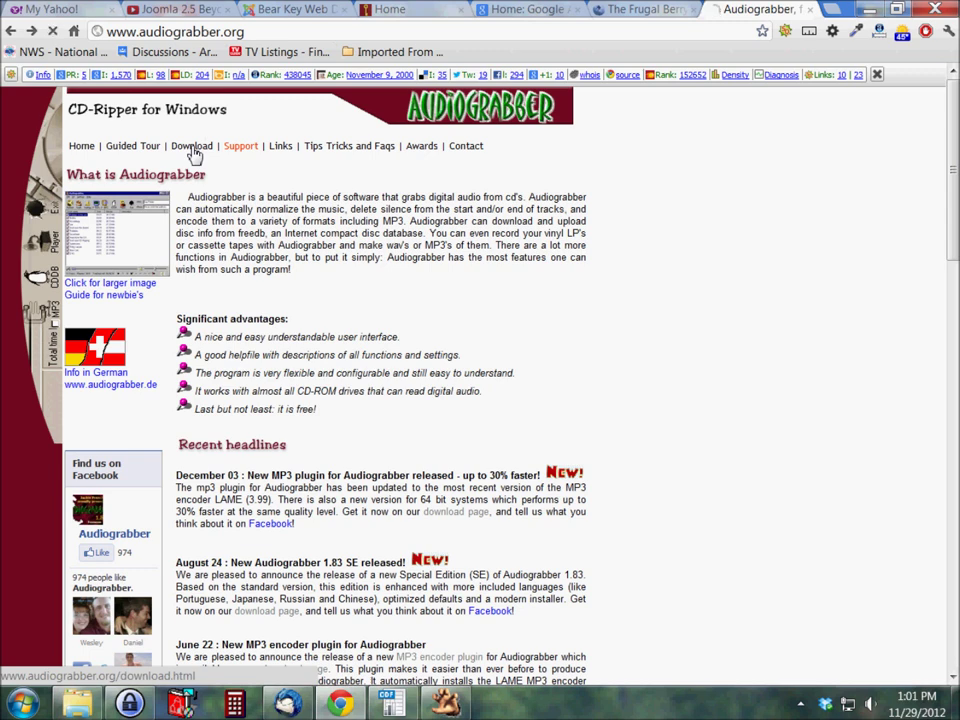
click(194, 155)
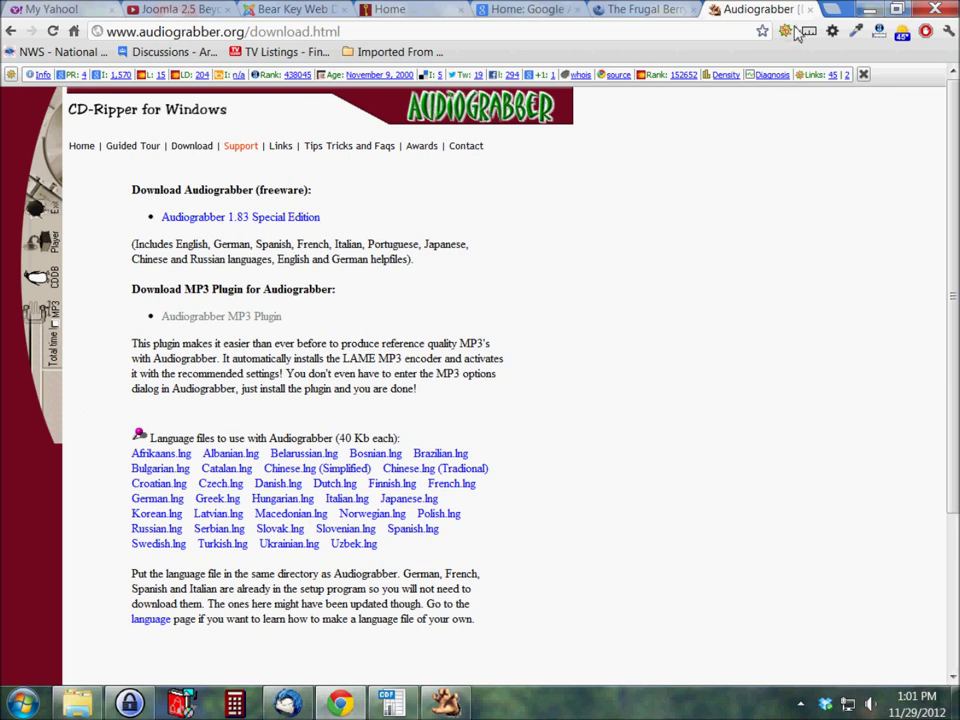
click(868, 11)
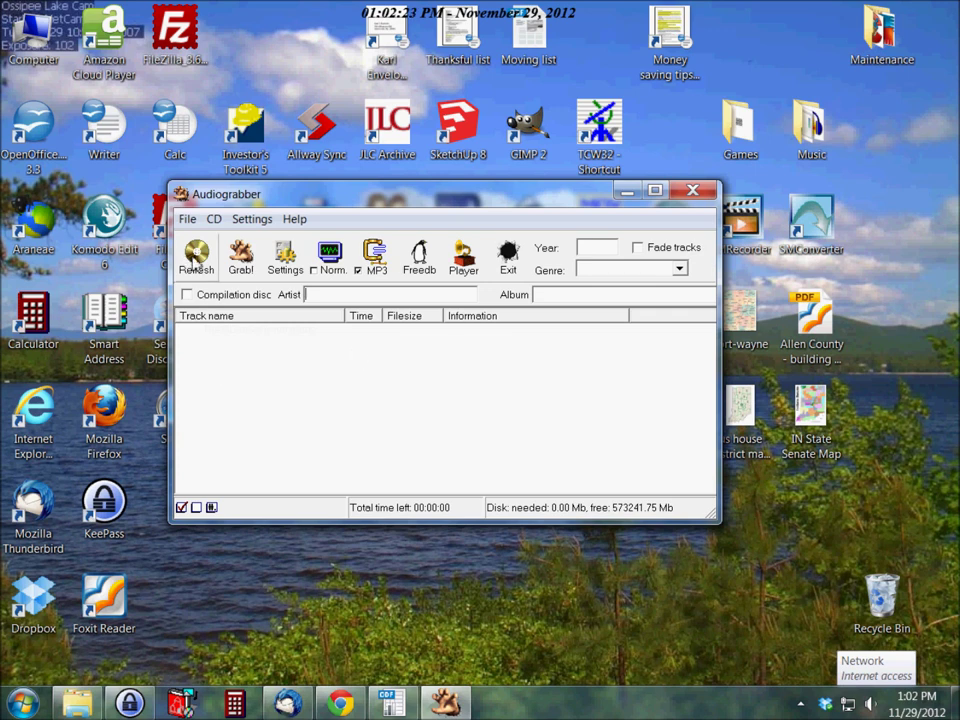
Load the CD's track list and fill in its track names from Freedb using the Bob Marley, Legend match
click(196, 258)
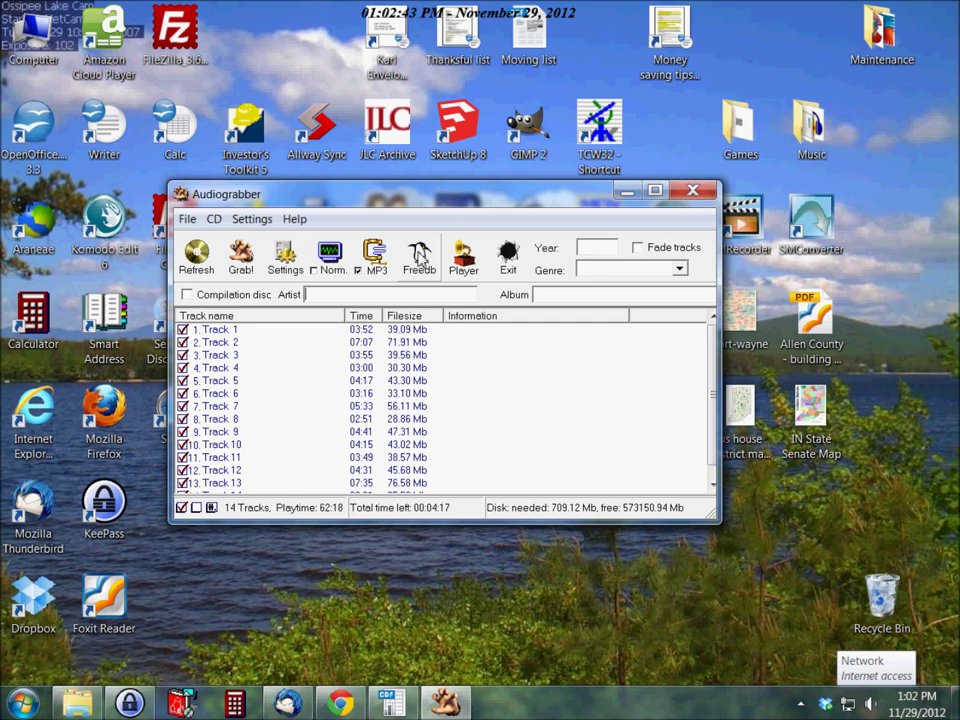
click(419, 255)
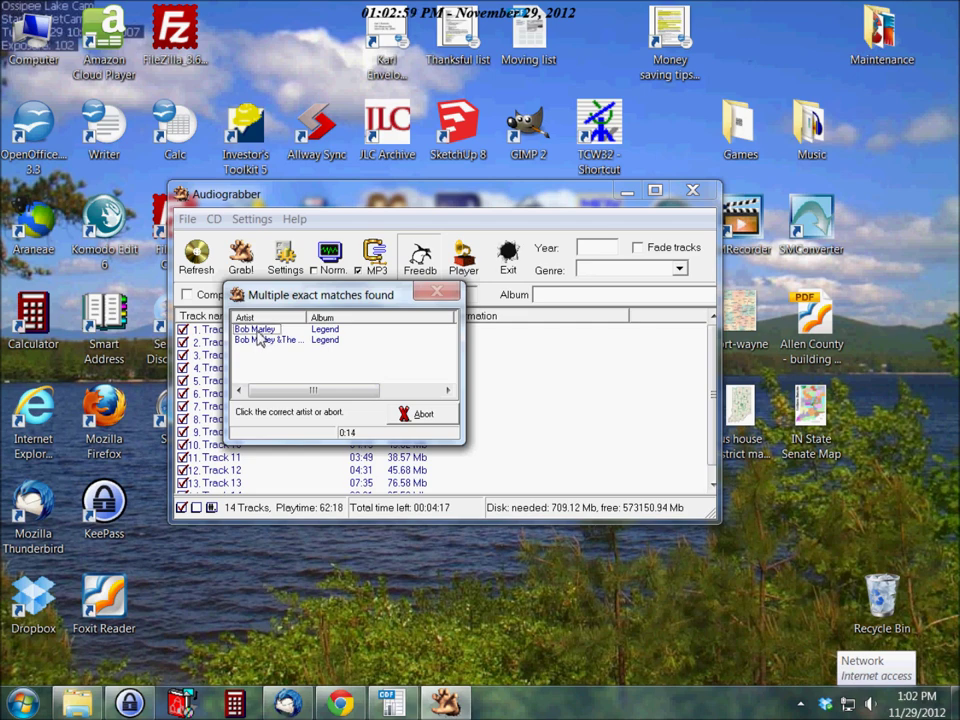
double_click(253, 329)
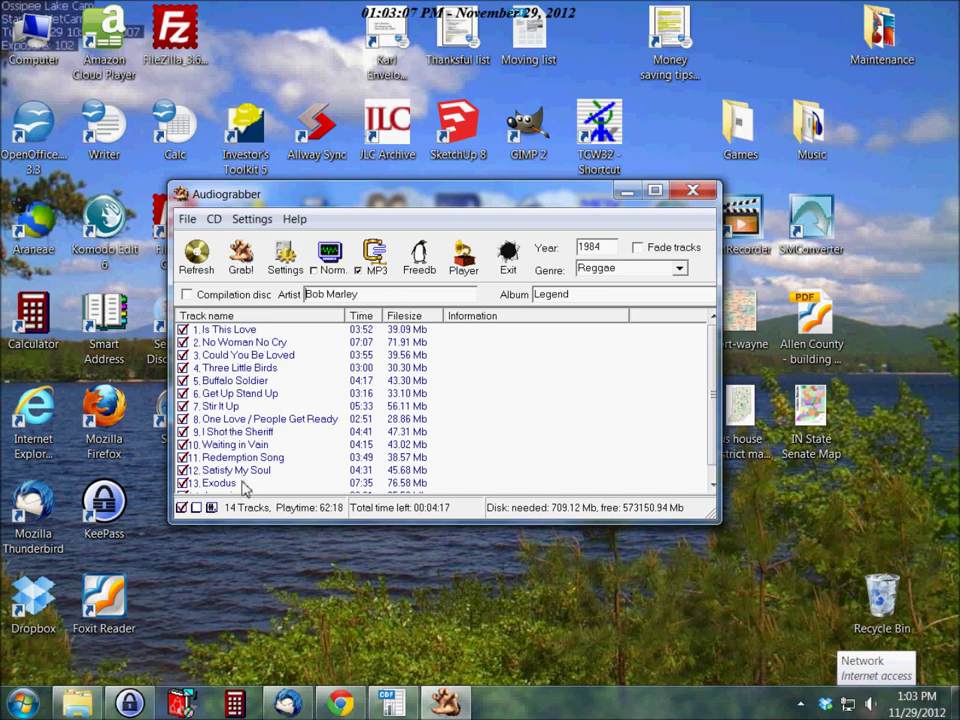
scroll(717, 417, down, 1)
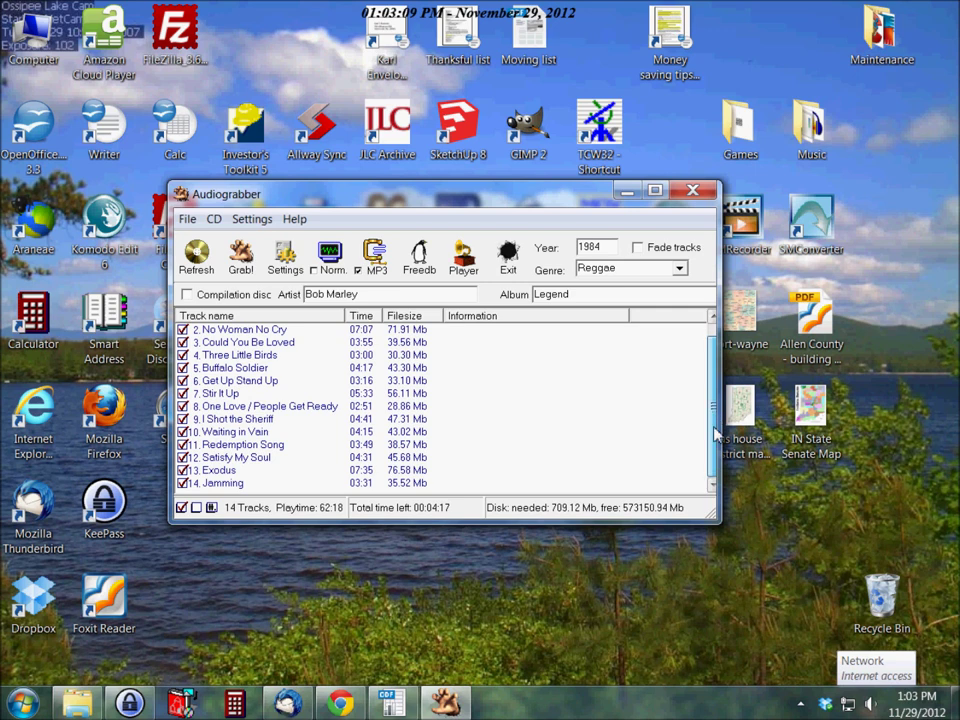
scroll(717, 417, up, 1)
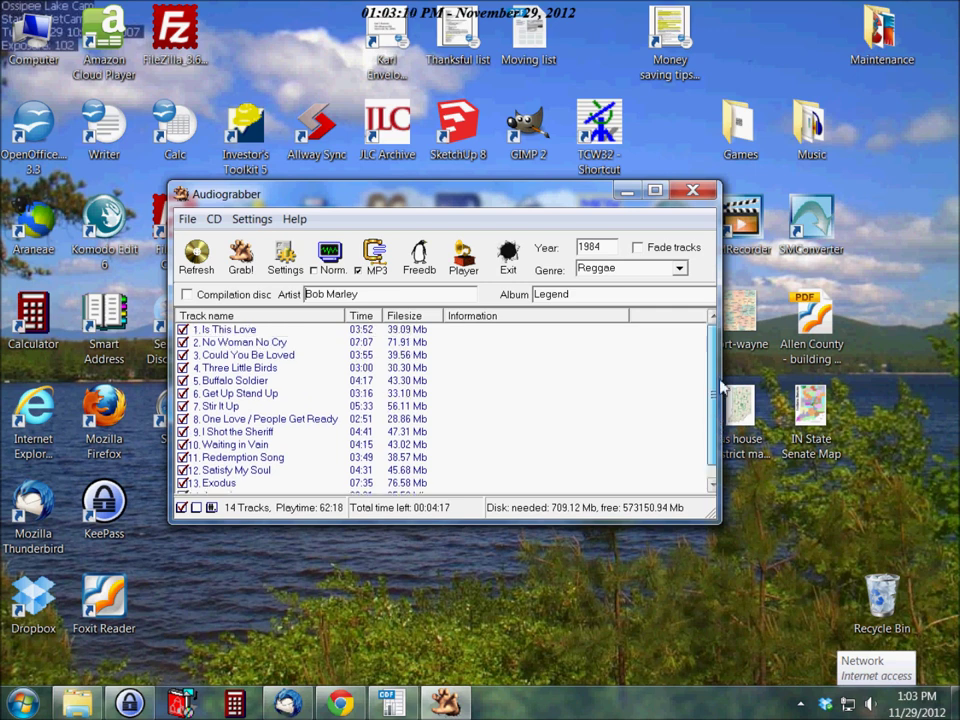
Confirm C:\Old D Drive\MP3 Rips as the directory to store files in and accept the general settings
click(285, 256)
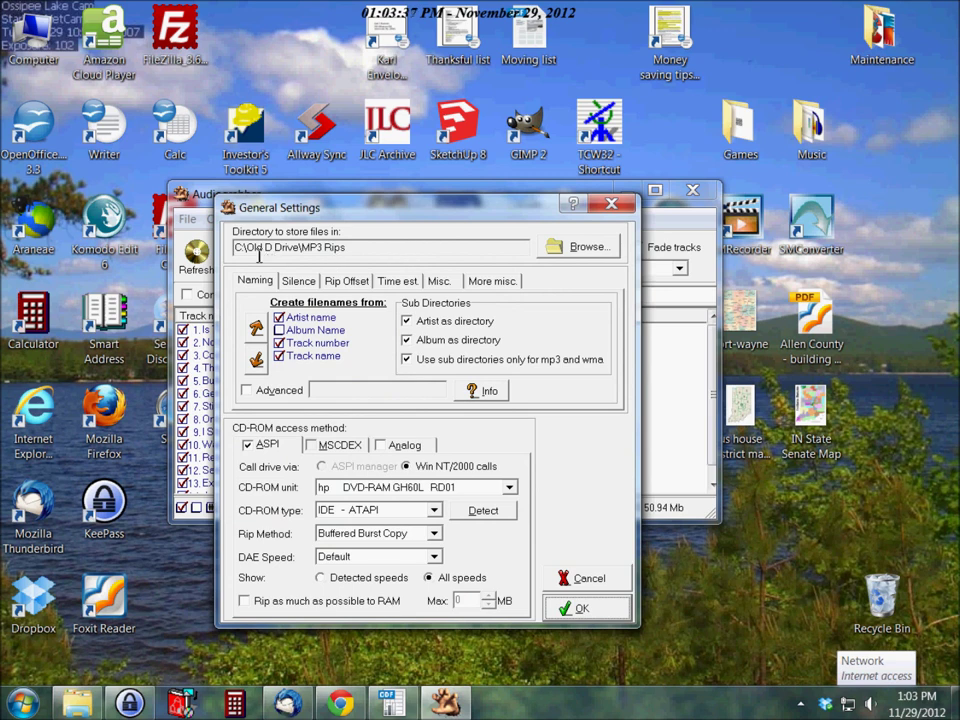
click(576, 248)
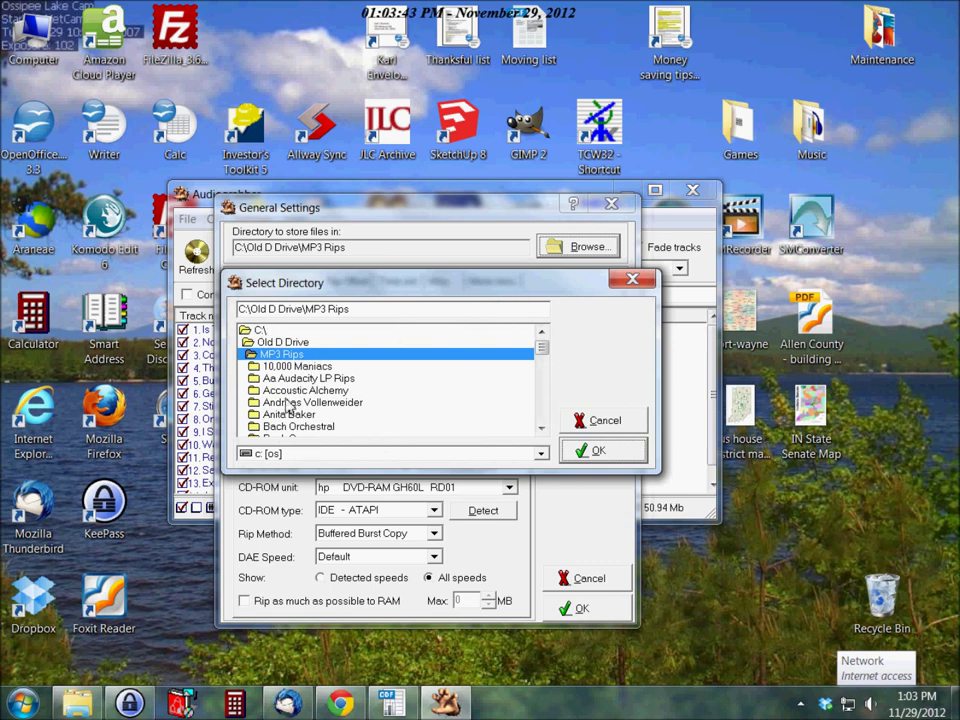
click(598, 452)
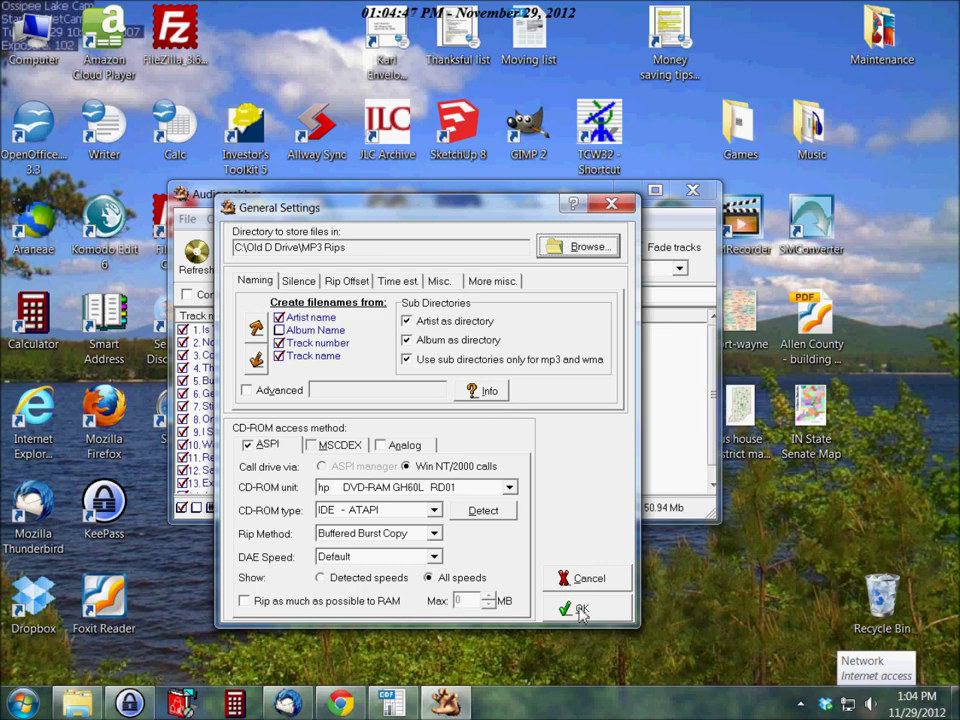
click(574, 608)
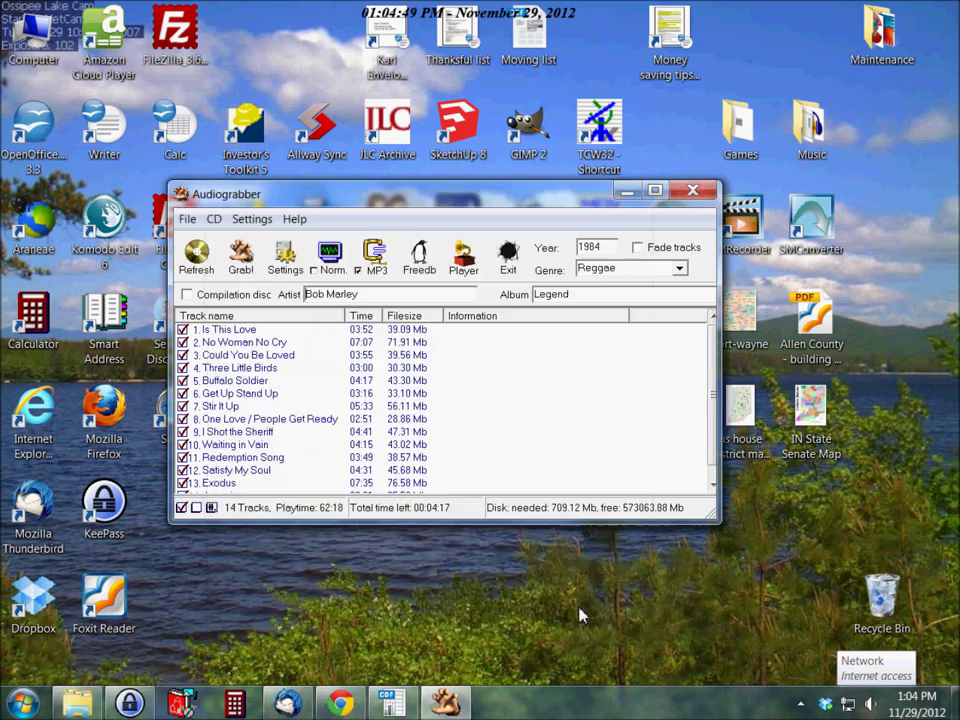
Start grabbing all checked tracks of the CD with MP3 encoding enabled
click(358, 271)
click(241, 262)
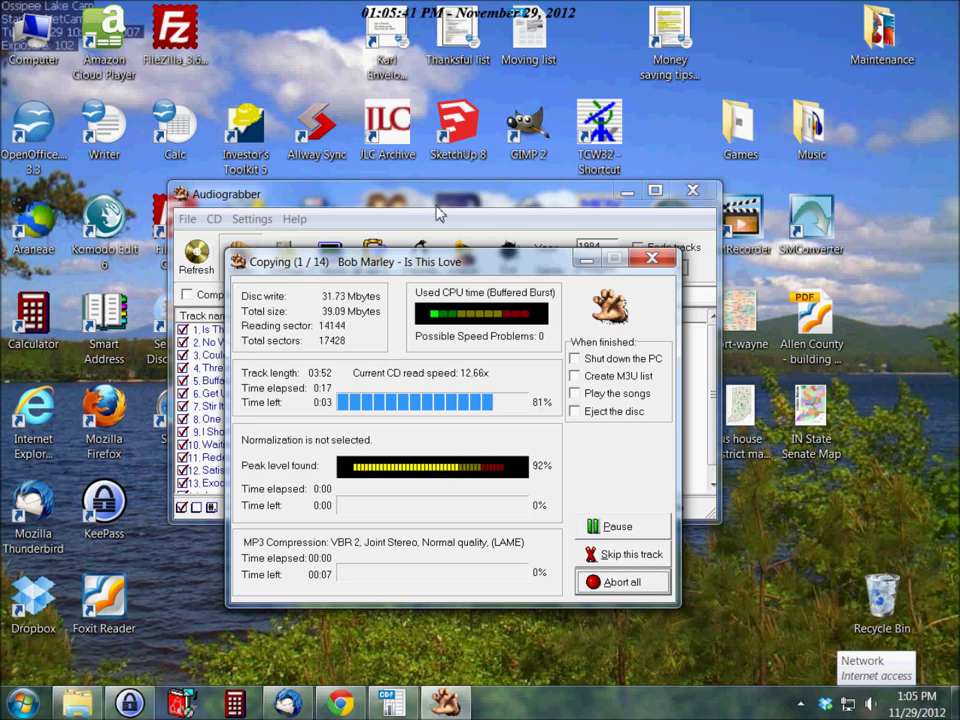
Switch to Windows Explorer and look through the MP3 Rips folder for the ripped Wave files and a new artist folder
click(78, 706)
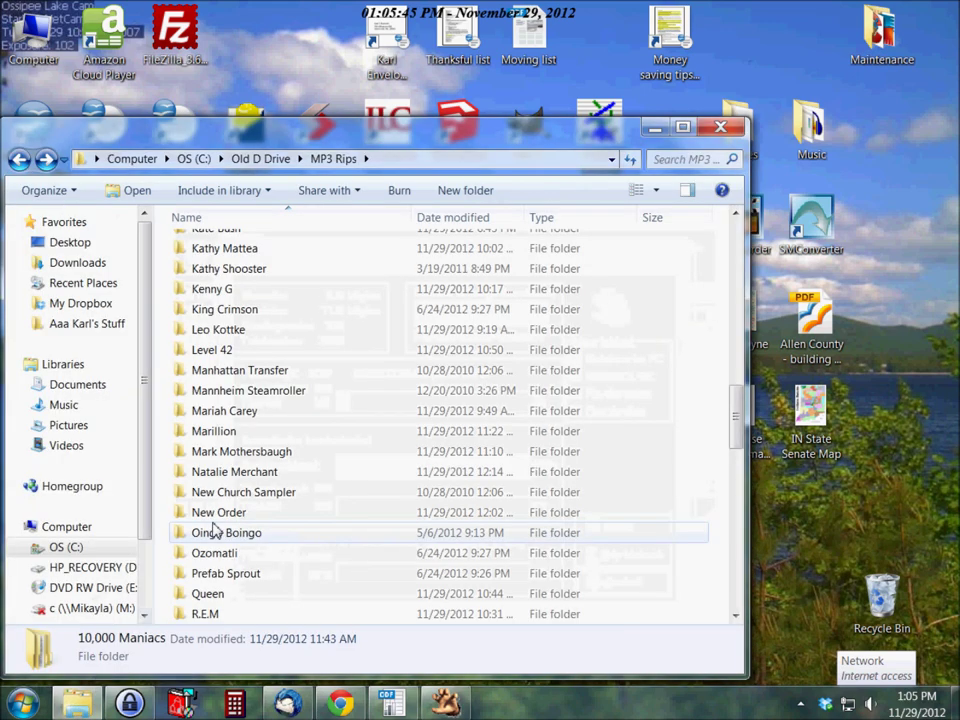
scroll(311, 328, up, 4)
scroll(308, 328, up, 5)
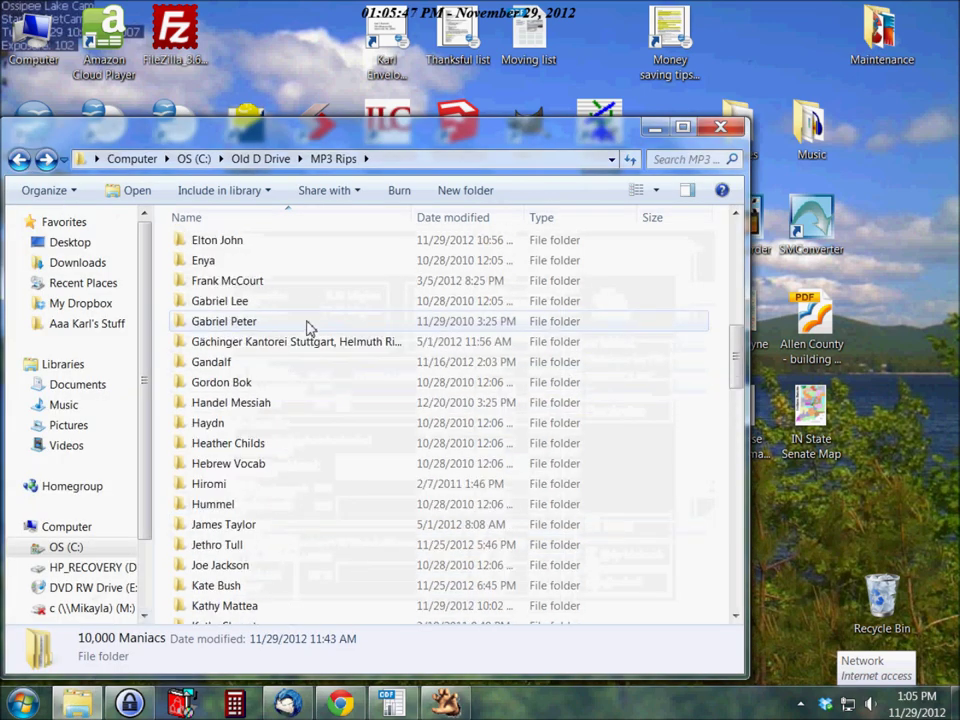
scroll(308, 328, down, 8)
scroll(308, 329, down, 13)
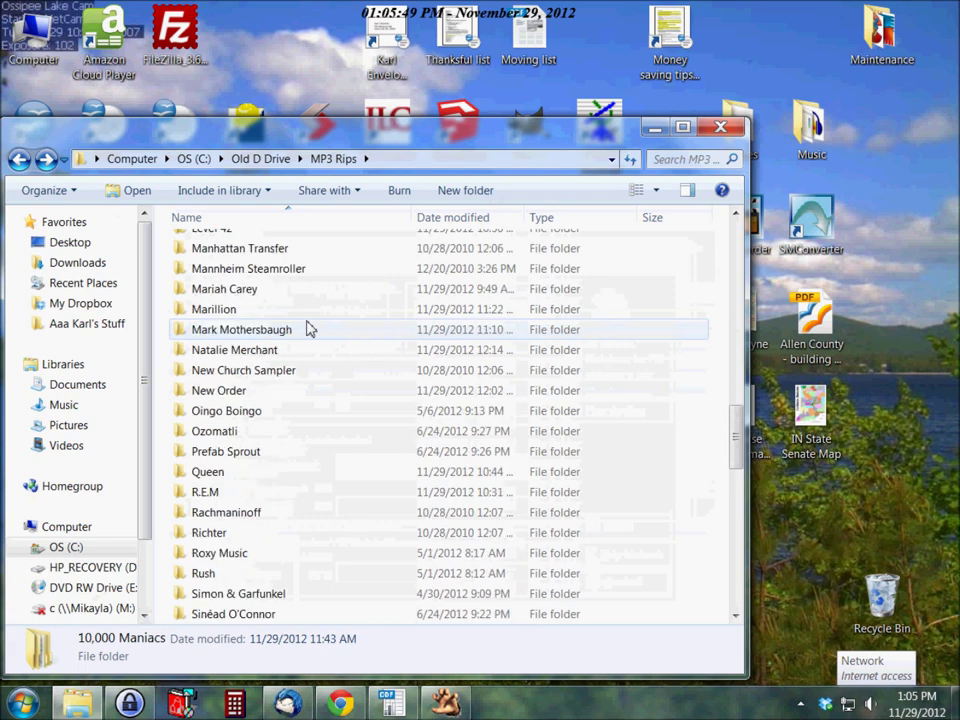
scroll(308, 329, down, 3)
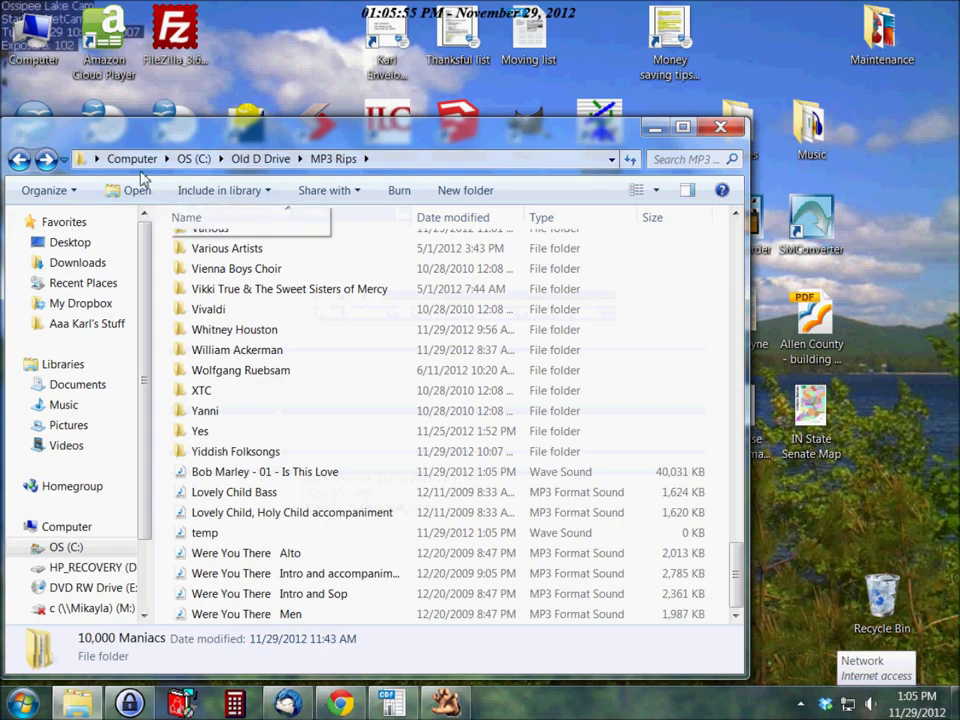
click(629, 159)
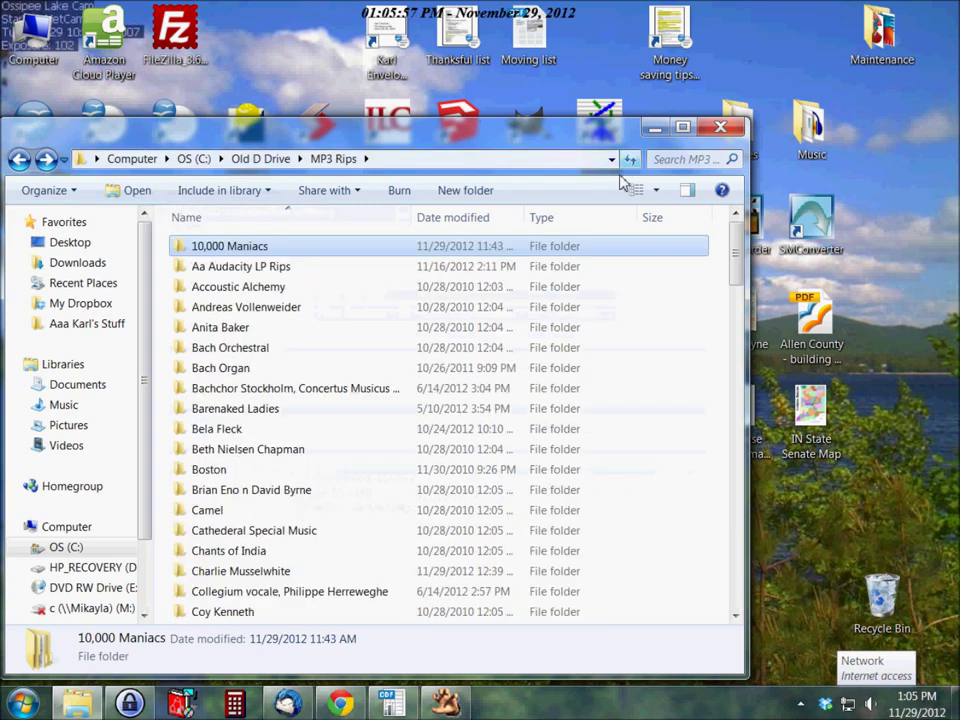
scroll(516, 371, down, 18)
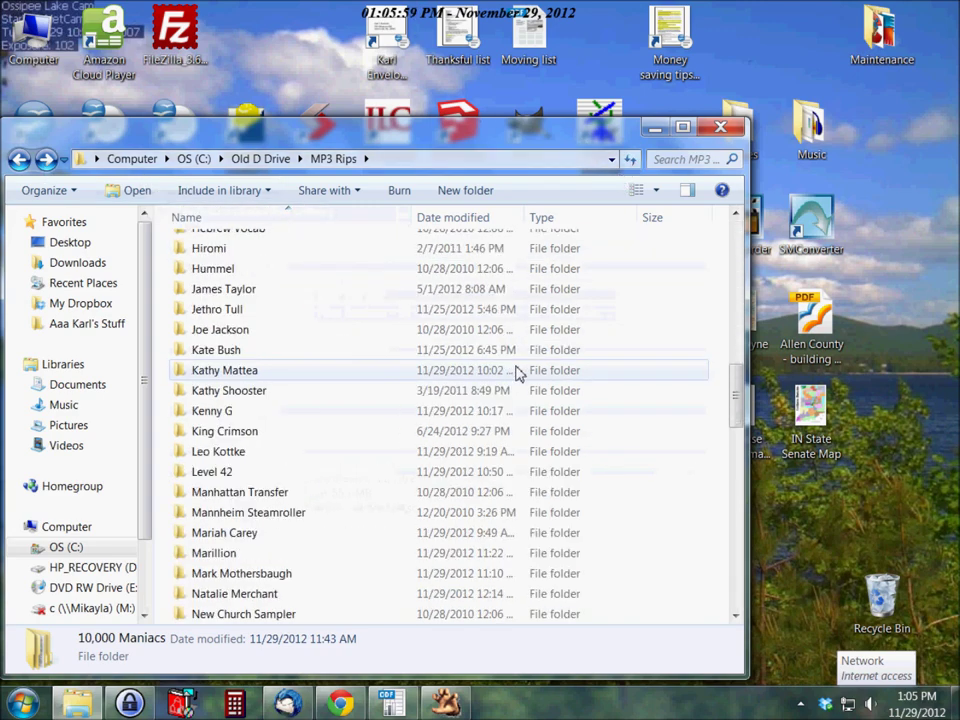
scroll(516, 371, down, 9)
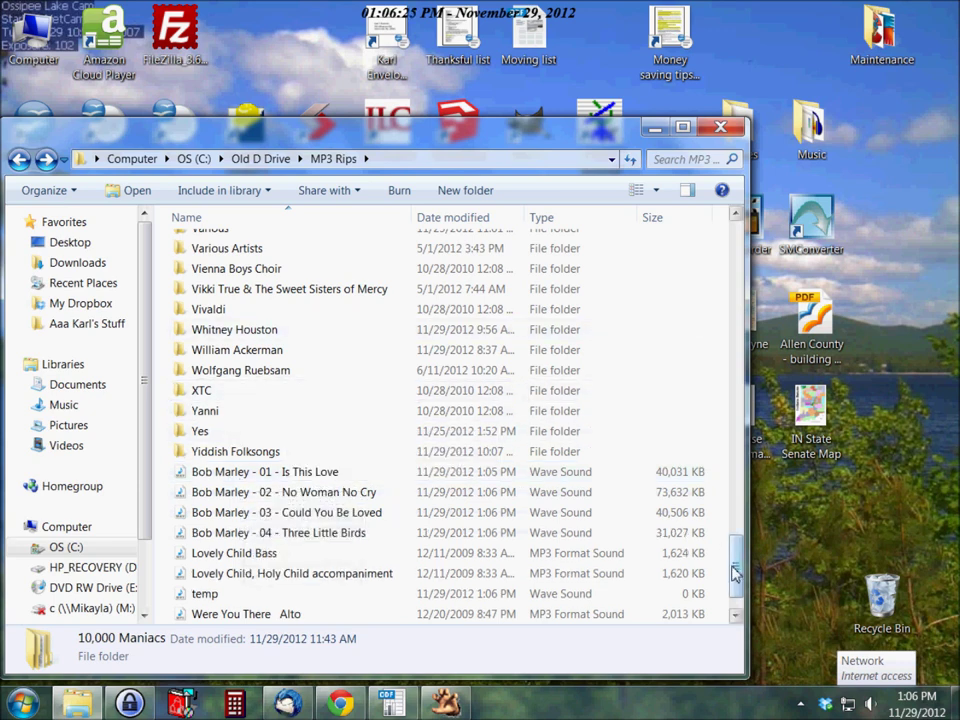
drag(736, 570, 736, 262)
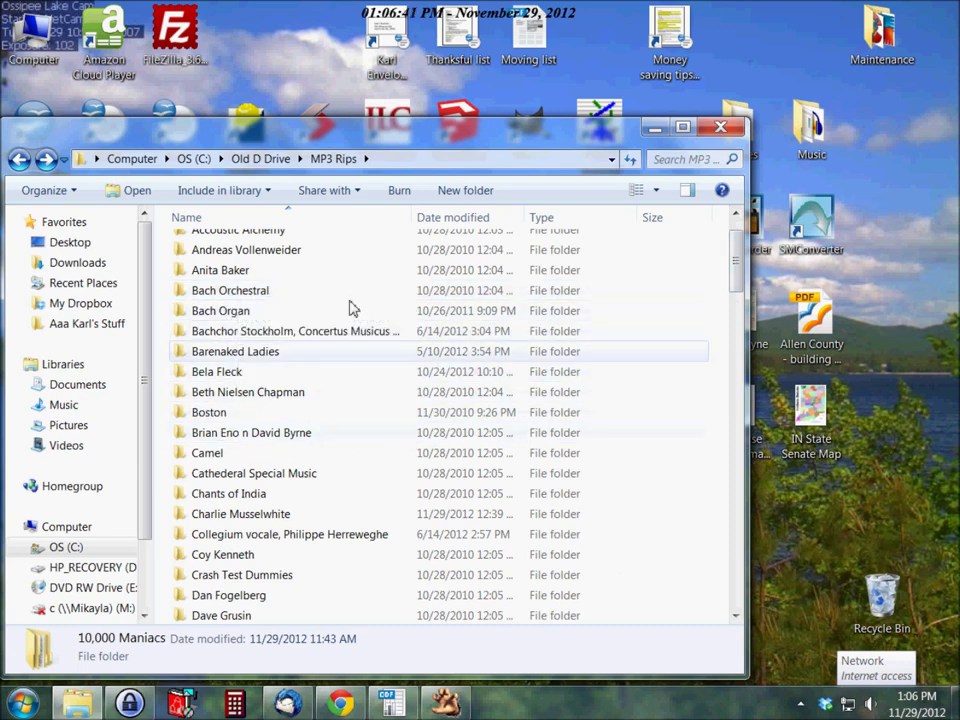
click(630, 163)
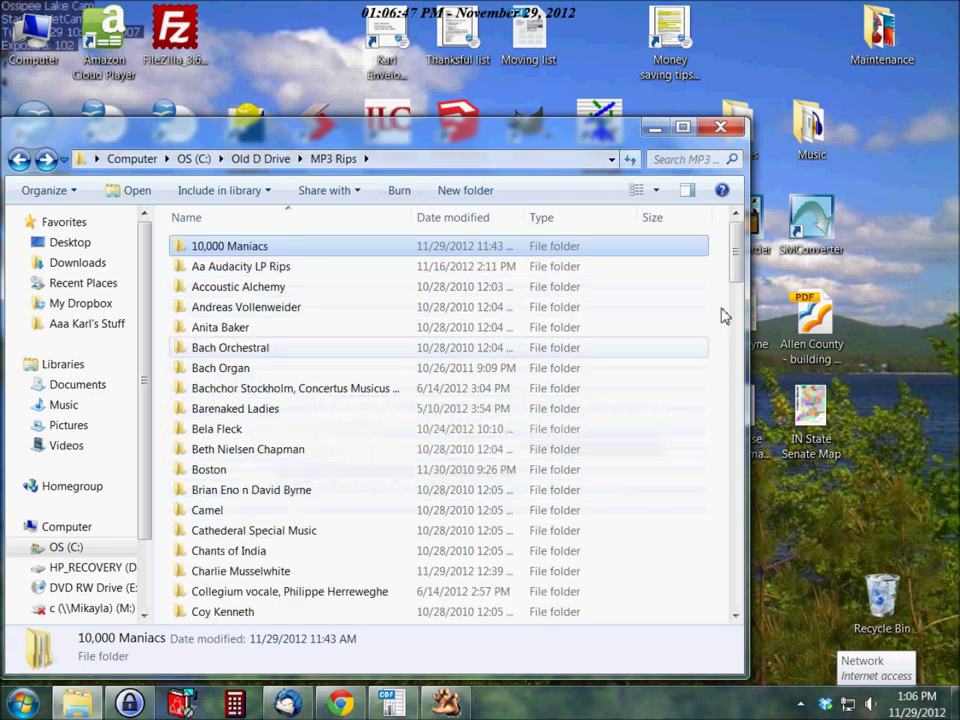
drag(731, 268, 733, 580)
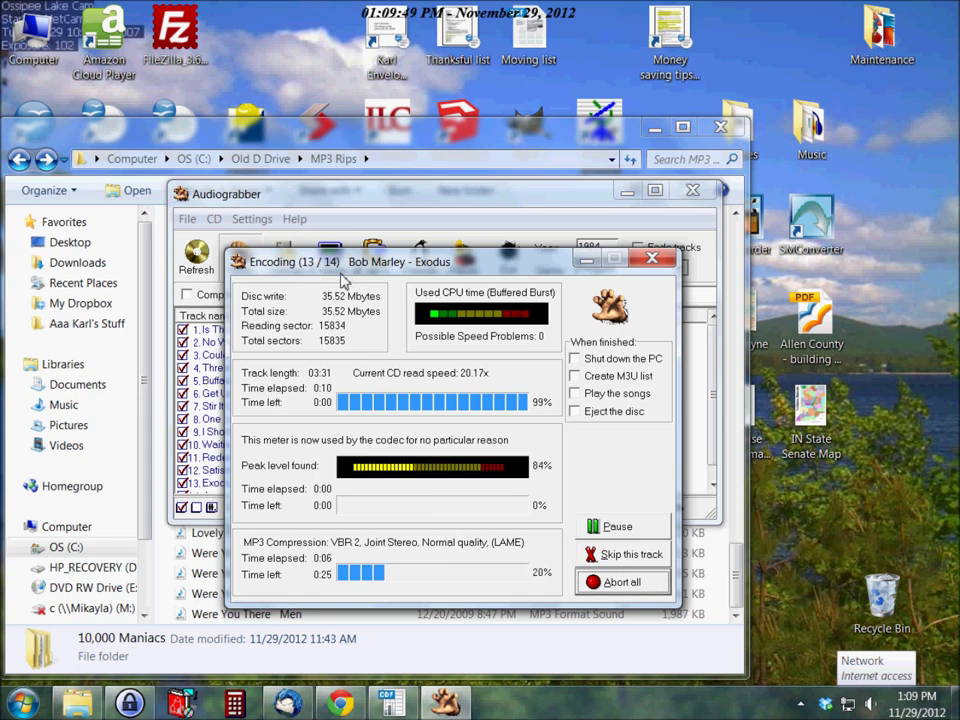
Check the remaining Wave files in MP3 Rips in Windows Explorer, and open the Legend album folder inside the Bob Marley folder
click(160, 148)
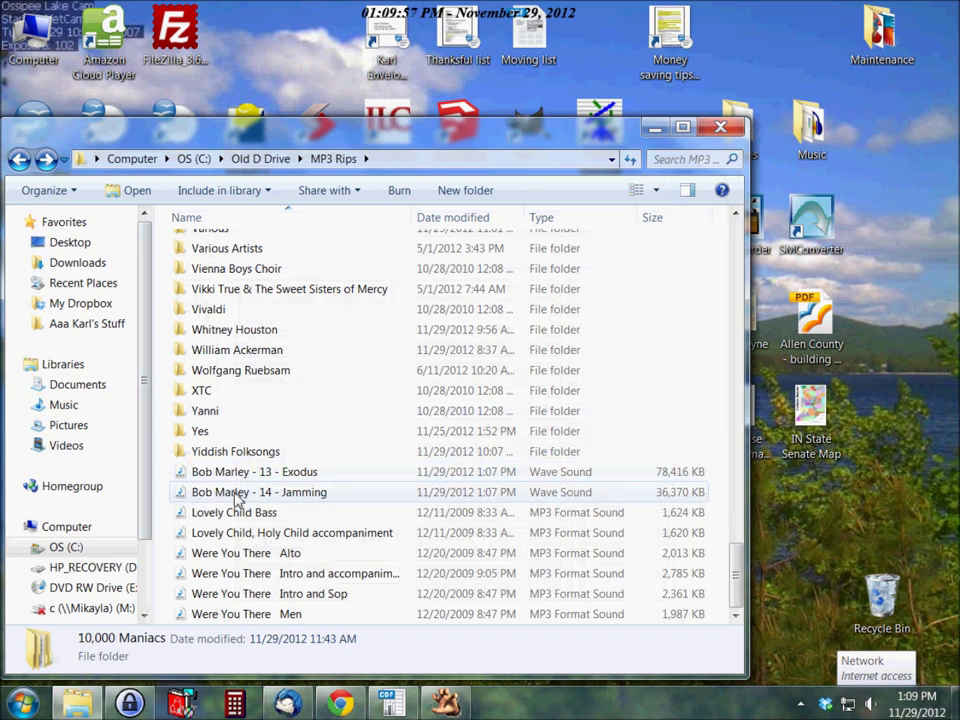
mouse_move(236, 500)
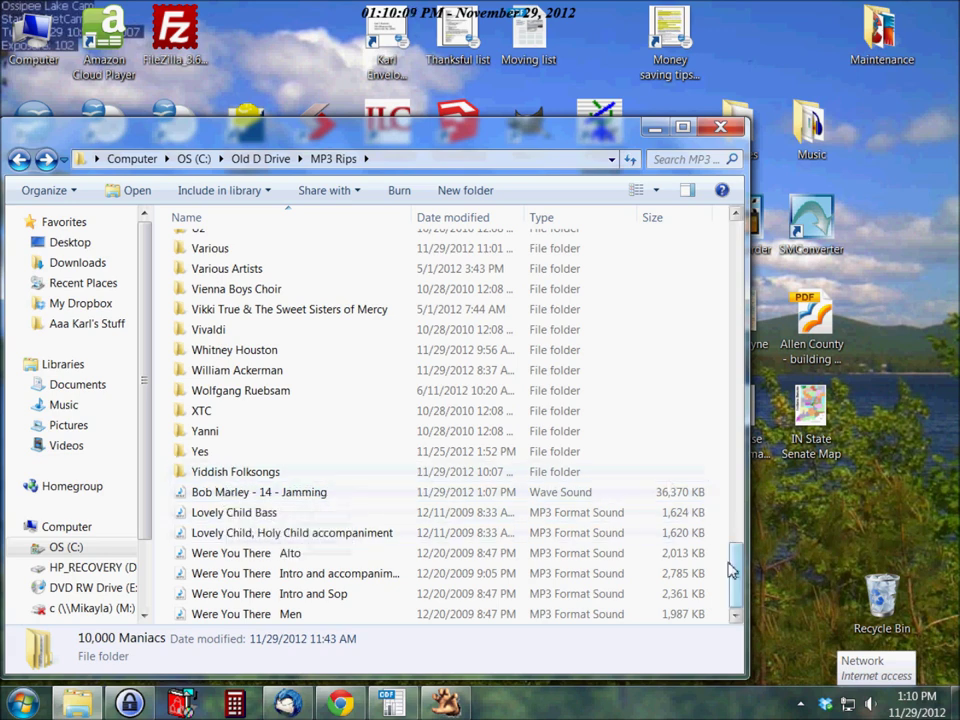
click(733, 505)
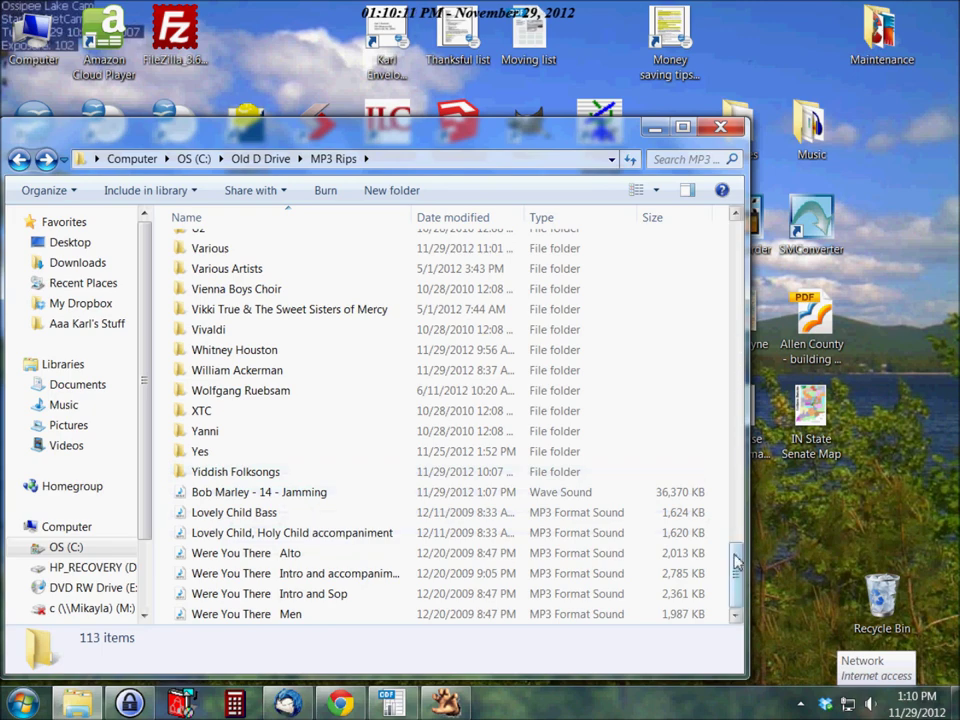
drag(735, 561, 728, 251)
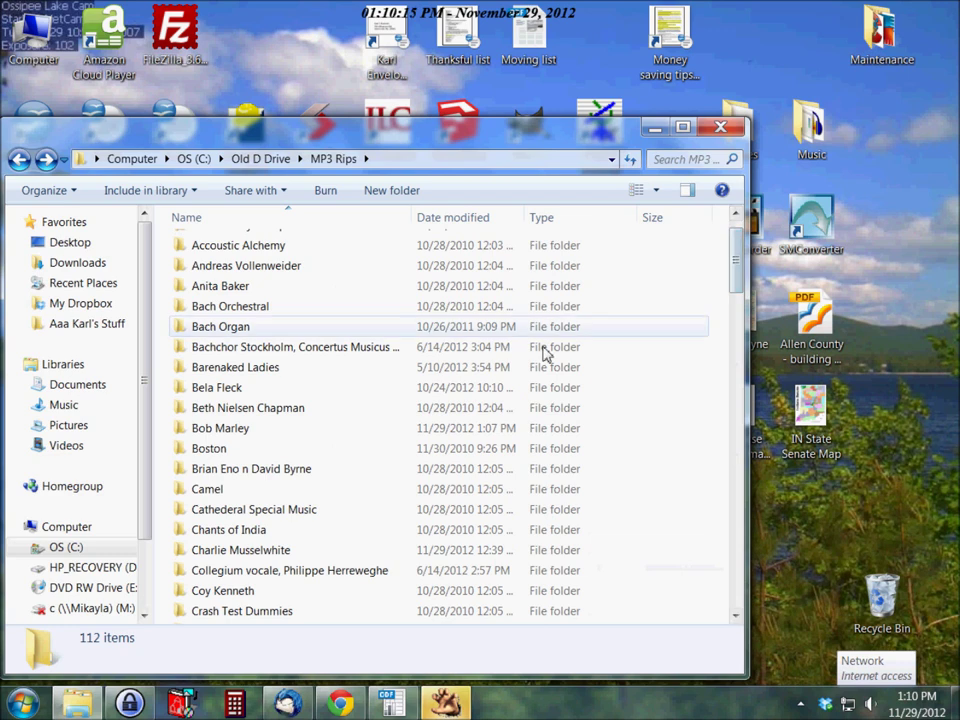
double_click(196, 430)
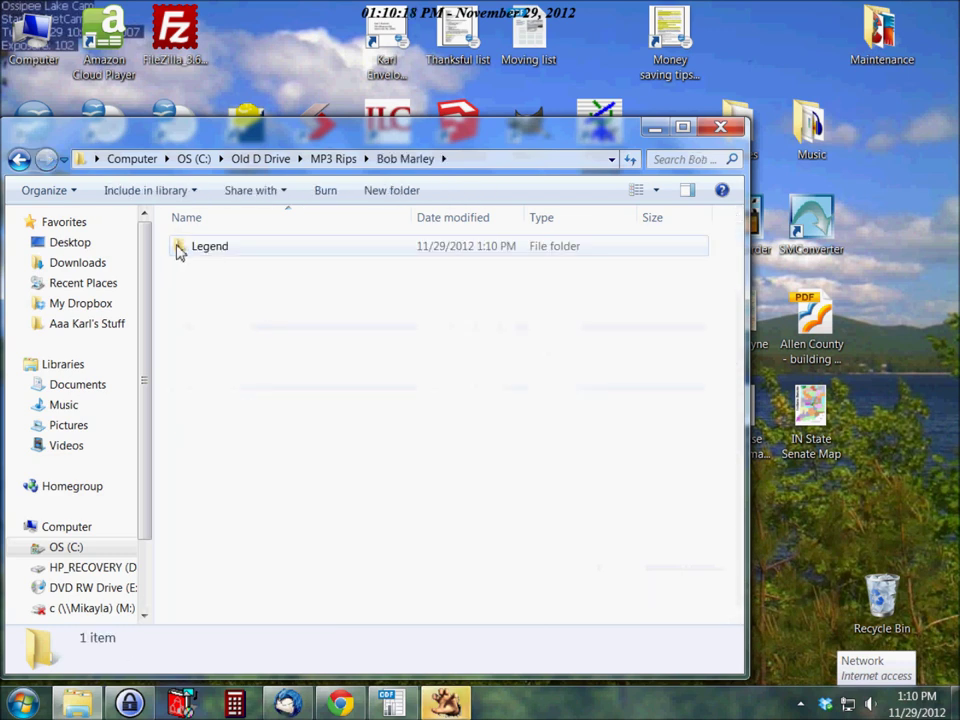
double_click(180, 250)
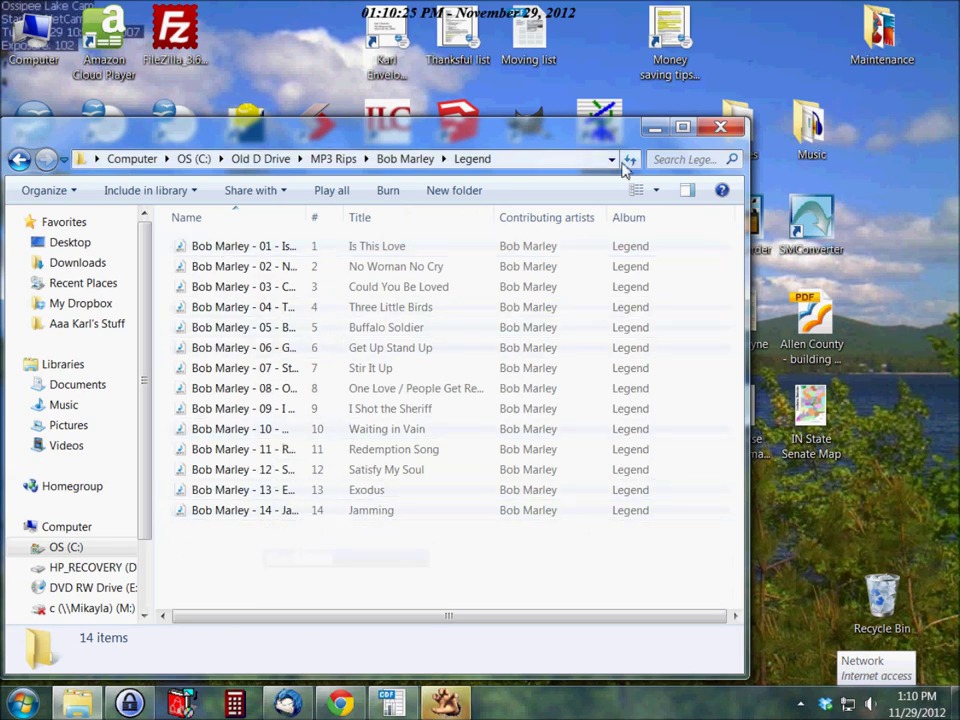
Return to Audiograbber and review the copy status of each track in the list
key(alt+F4)
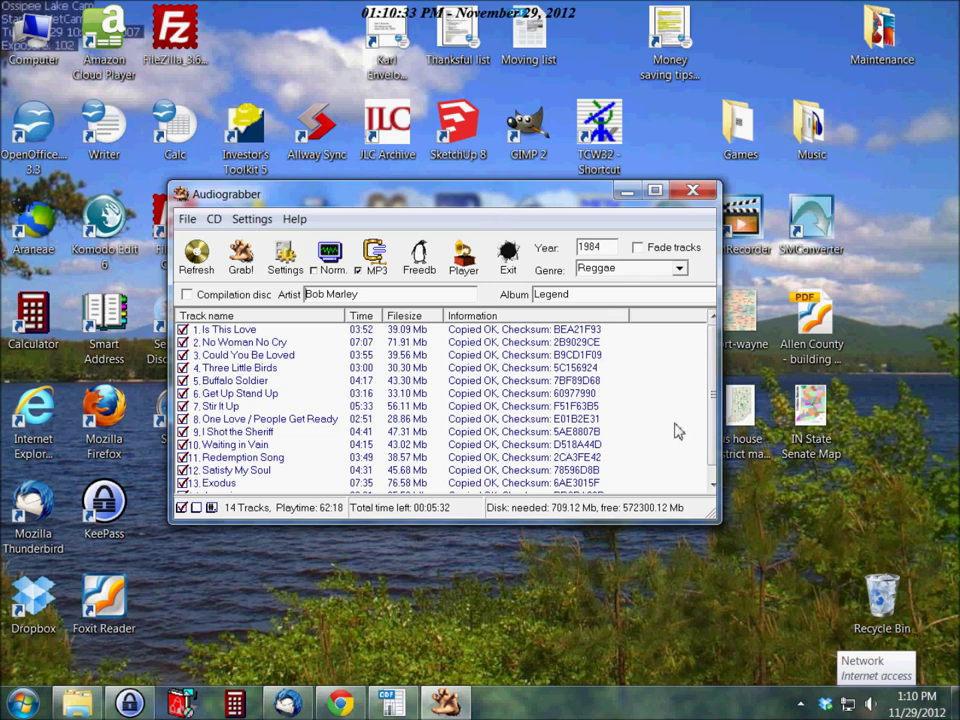
scroll(714, 400, down, 1)
scroll(714, 400, up, 1)
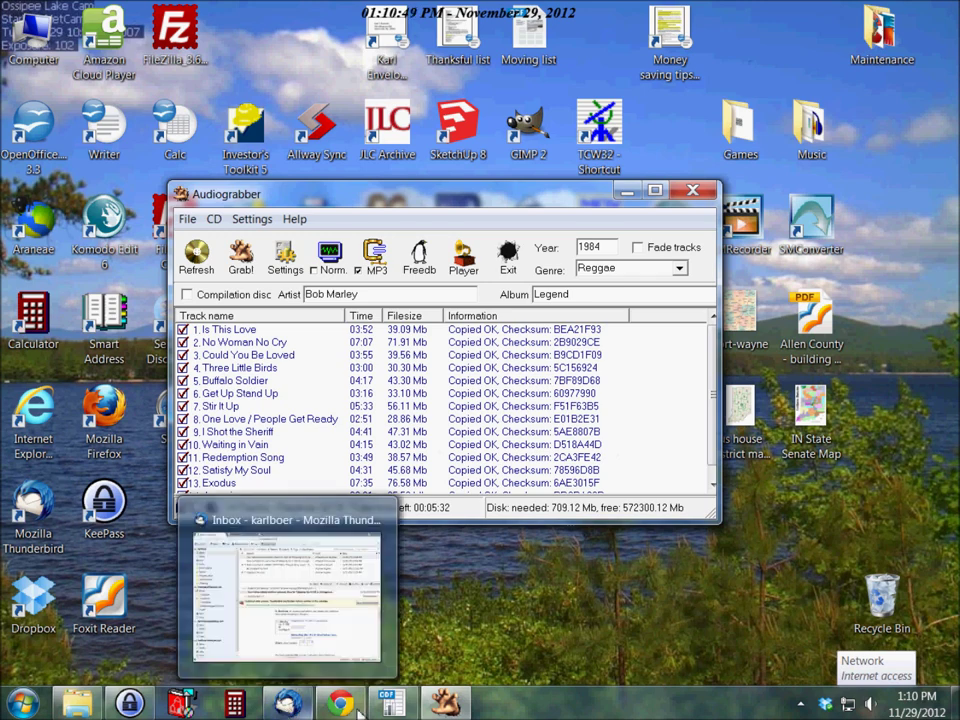
Play the first ripped track, Is This Love, from the Legend folder in Windows Explorer and pause the playback
mouse_move(343, 705)
click(77, 703)
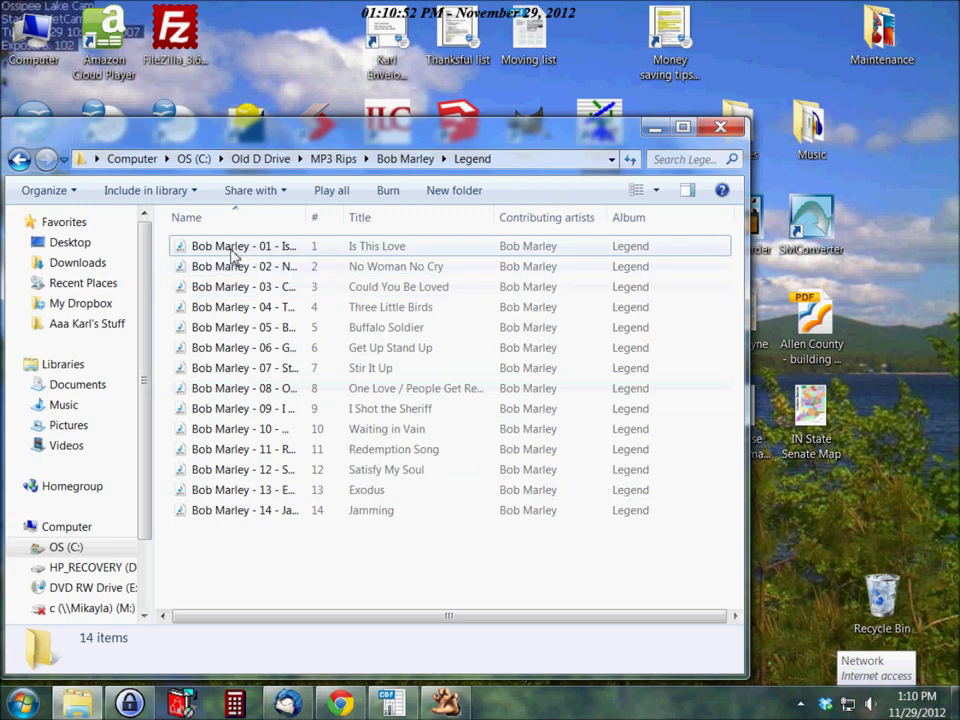
double_click(230, 255)
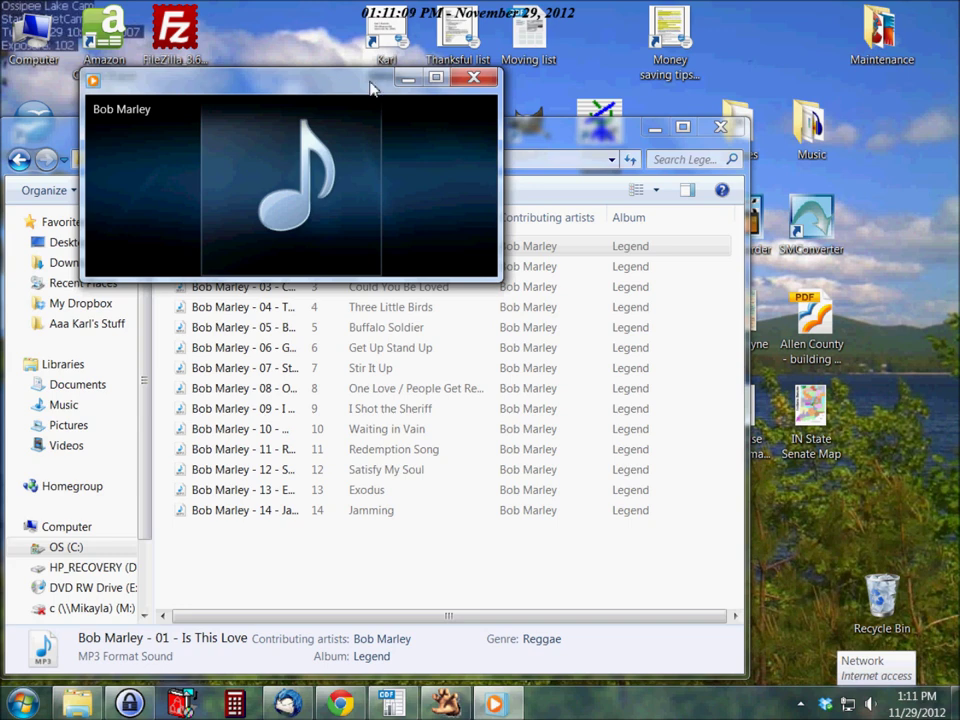
mouse_move(204, 225)
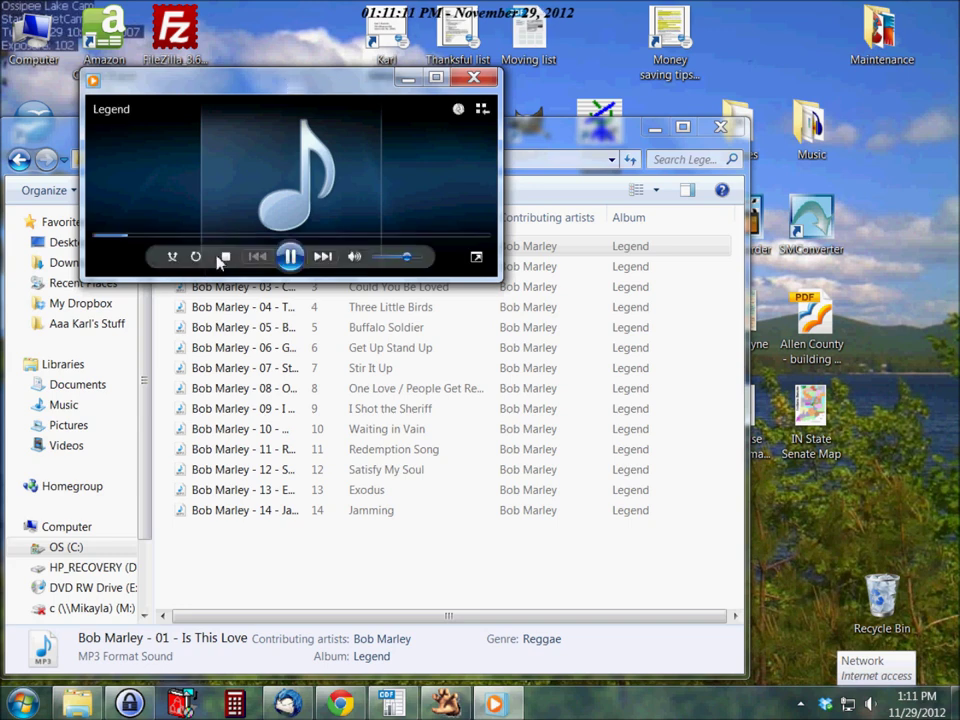
click(290, 258)
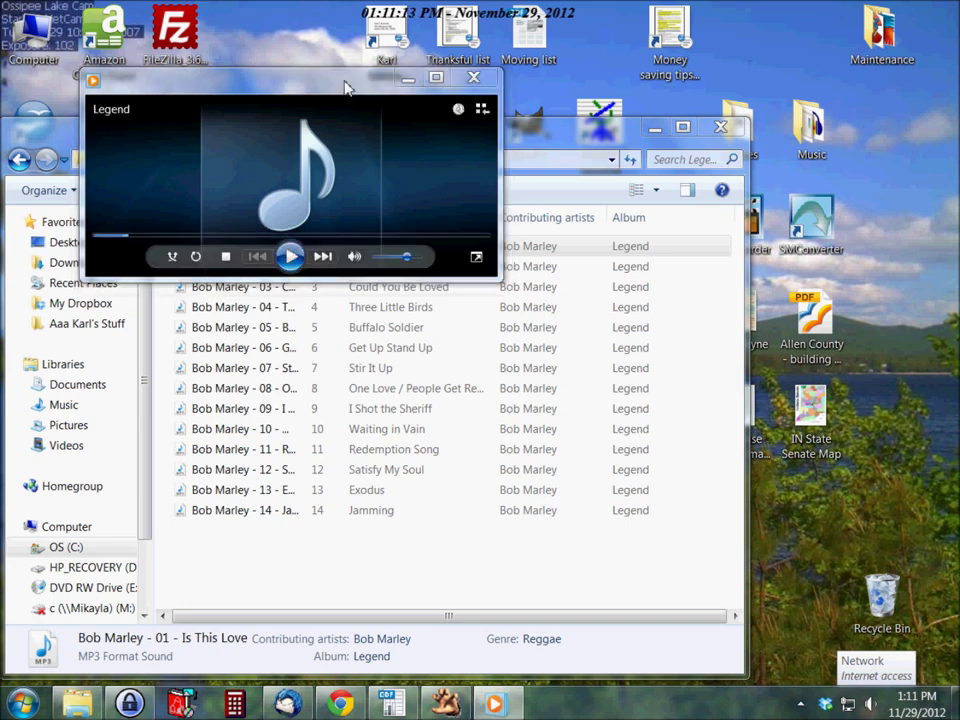